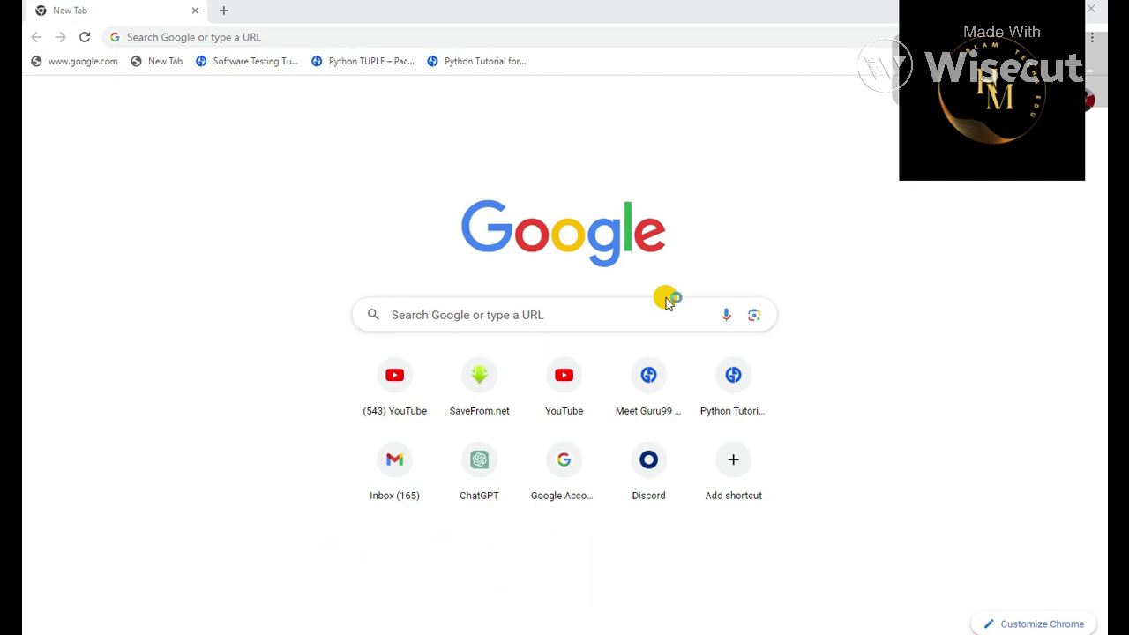
Search Google for 'wisecut' from the Chrome address bar
{"action": "left_click", "coordinate": [658, 37]}
{"action": "type", "text": "wisecut"}
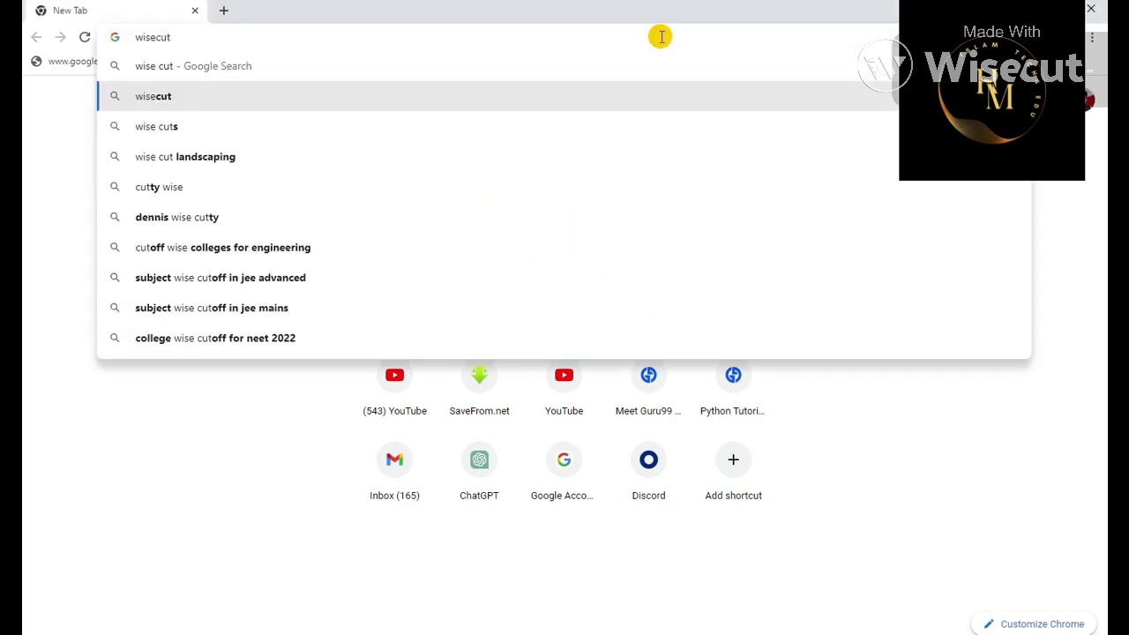
{"action": "key", "text": "Return"}
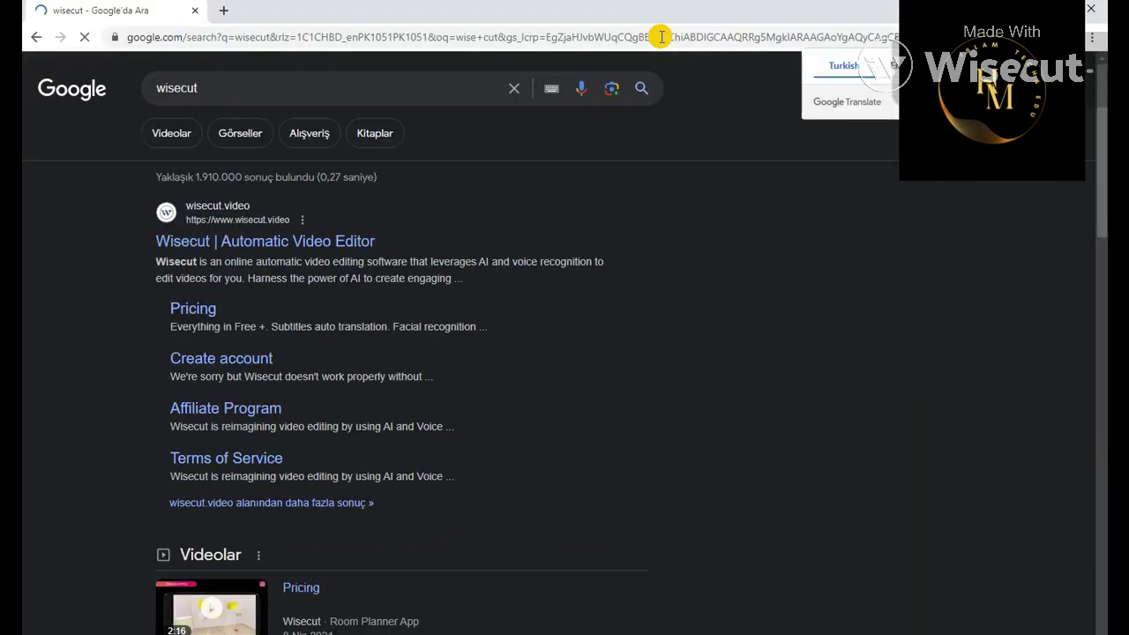
Open the Wisecut site, complete the sign-up form with English as the language, and save the credentials in Chrome
{"action": "left_click", "coordinate": [225, 242]}
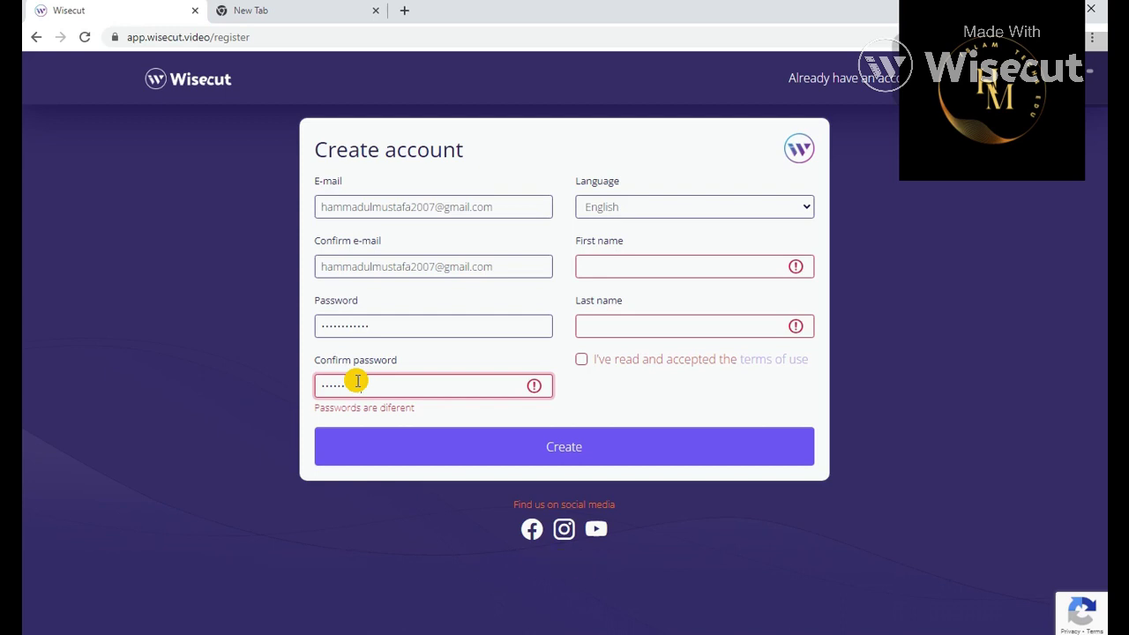
{"action": "type", "text": "......"}
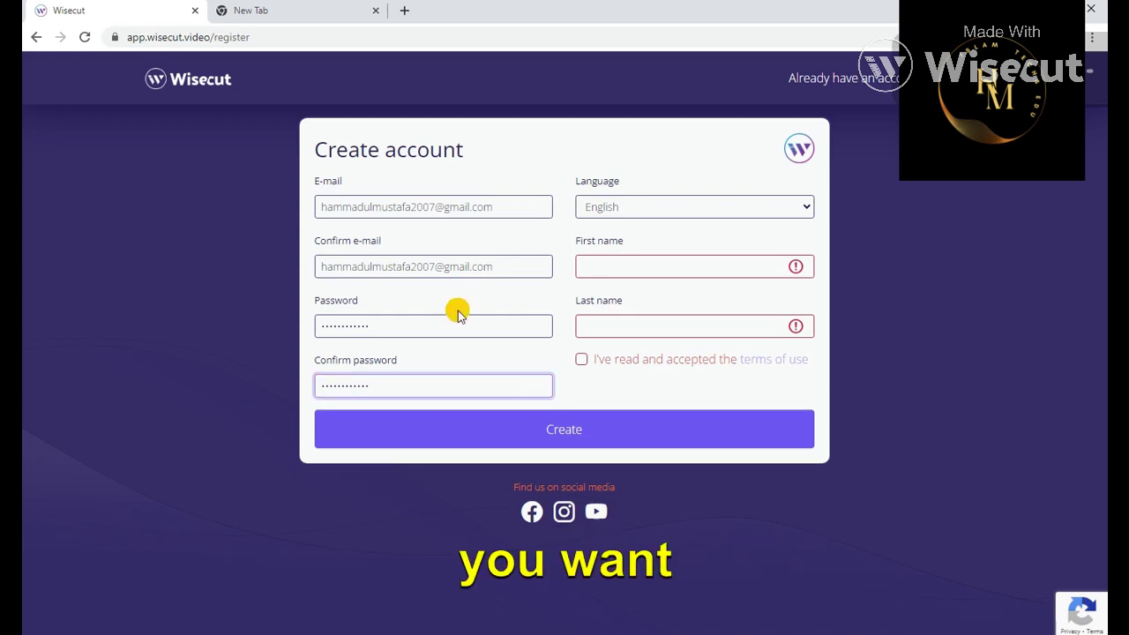
{"action": "left_click", "coordinate": [641, 207]}
{"action": "left_click", "coordinate": [642, 207]}
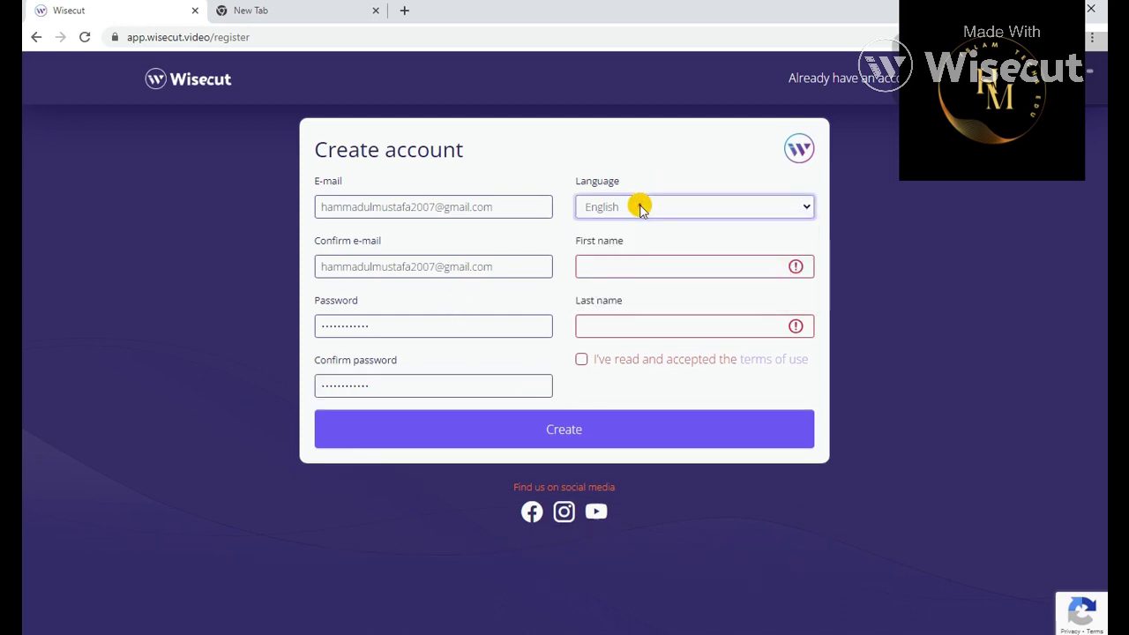
{"action": "left_click", "coordinate": [626, 262]}
{"action": "type", "text": "h"}
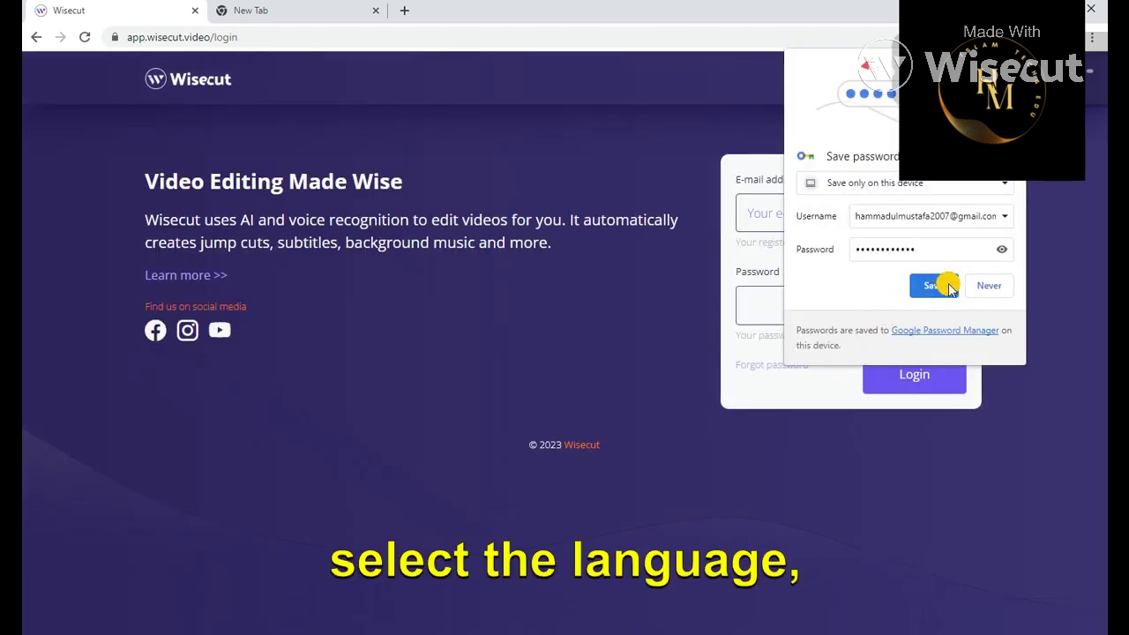
{"action": "left_click", "coordinate": [941, 285]}
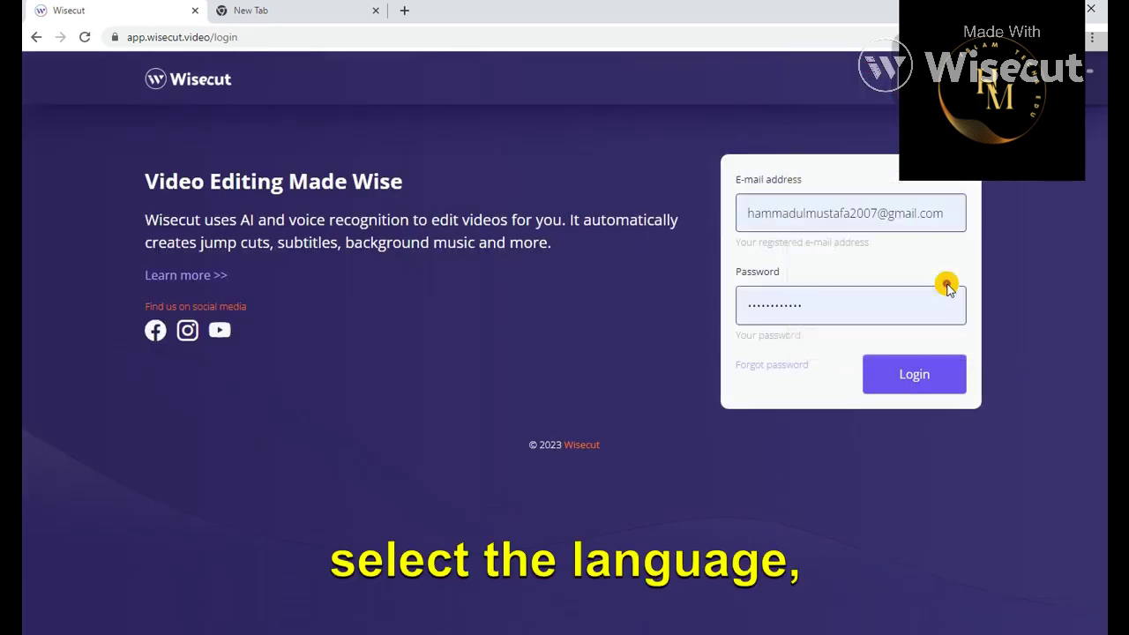
Log in to Wisecut and start a new project with the media upload options
{"action": "left_click", "coordinate": [914, 370]}
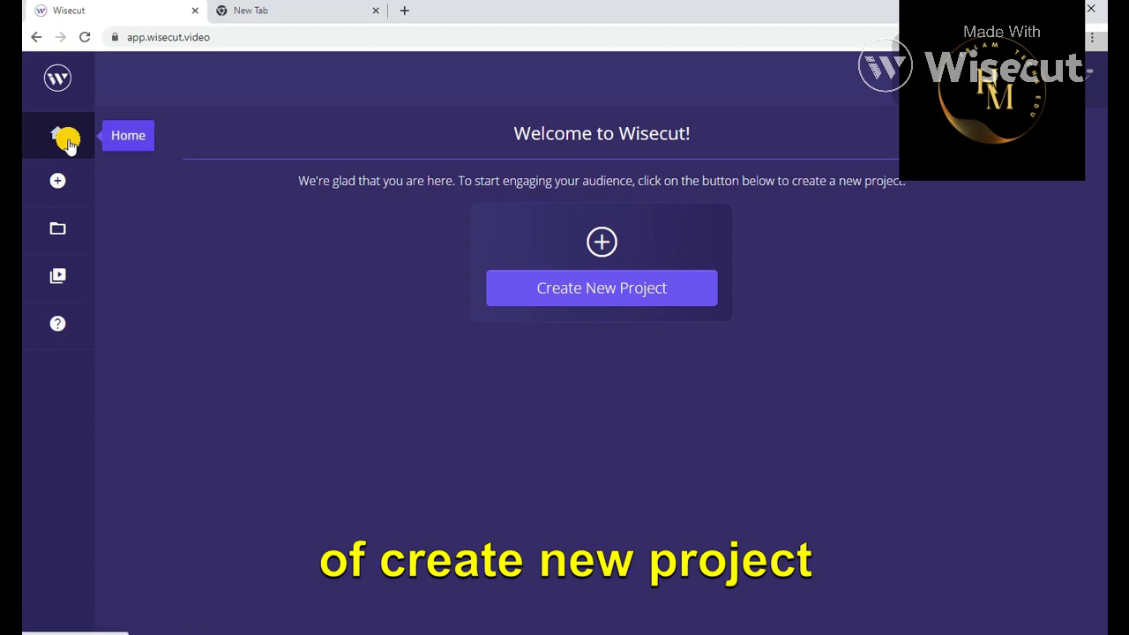
{"action": "left_click", "coordinate": [601, 288]}
{"action": "left_click", "coordinate": [602, 386]}
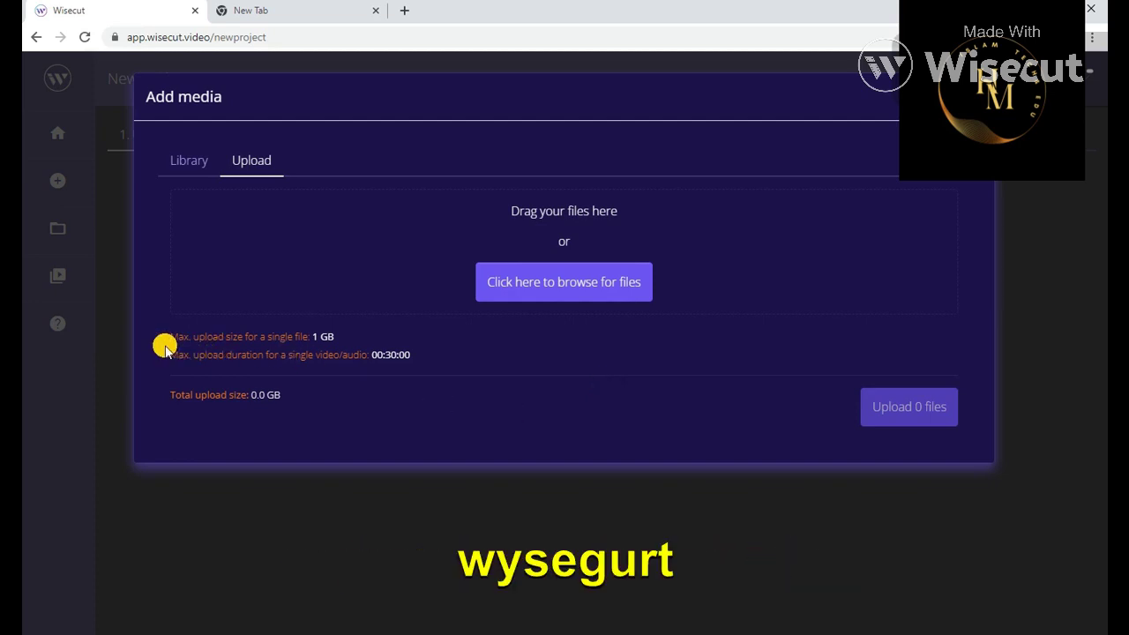
Highlight the upload limits: 1 GB maximum file size and 00:30:00 maximum duration
{"action": "left_click_drag", "start_coordinate": [170, 337], "coordinate": [306, 339]}
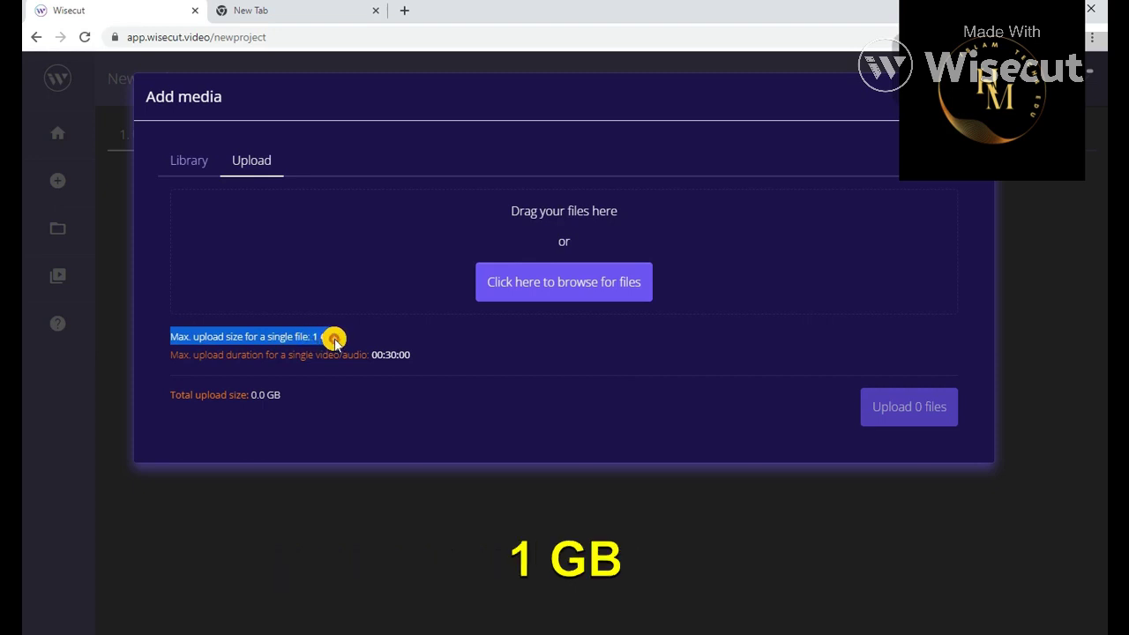
{"action": "left_click_drag", "start_coordinate": [334, 343], "coordinate": [338, 343]}
{"action": "left_click", "coordinate": [341, 337]}
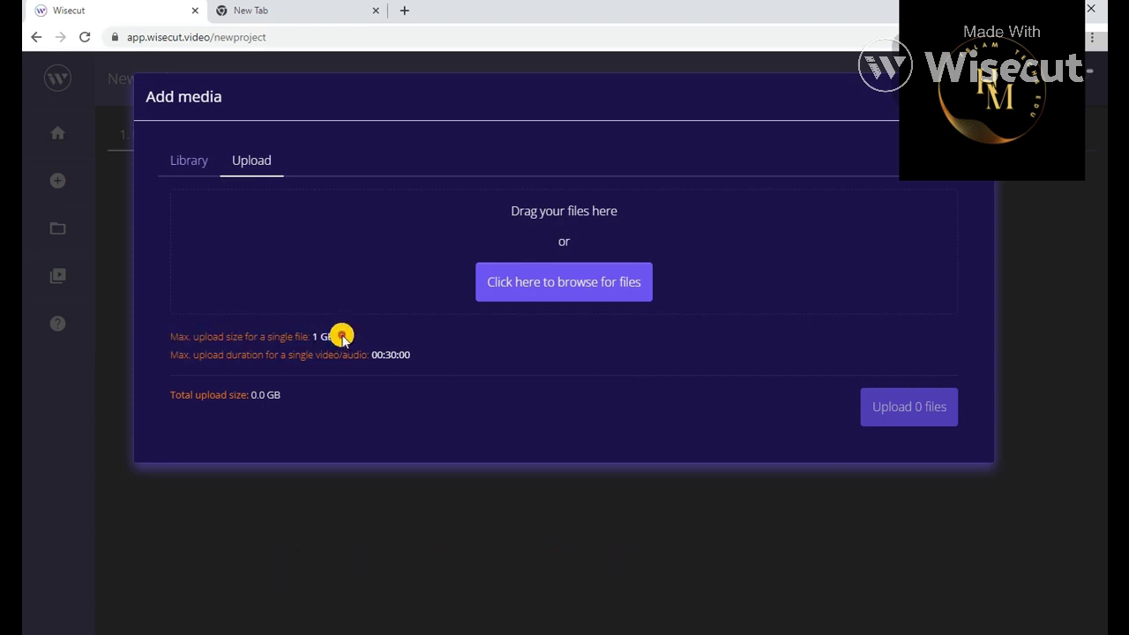
{"action": "left_click_drag", "start_coordinate": [369, 354], "coordinate": [412, 361]}
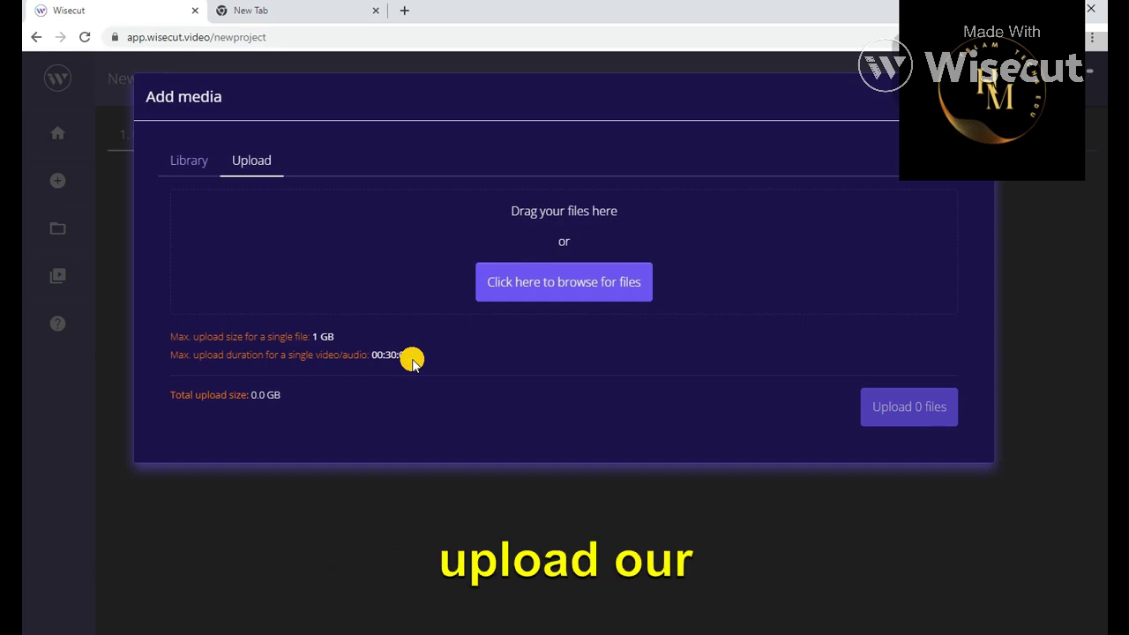
Browse for and upload the AI ANIMATION.mp4 video to the project
{"action": "left_click", "coordinate": [528, 272]}
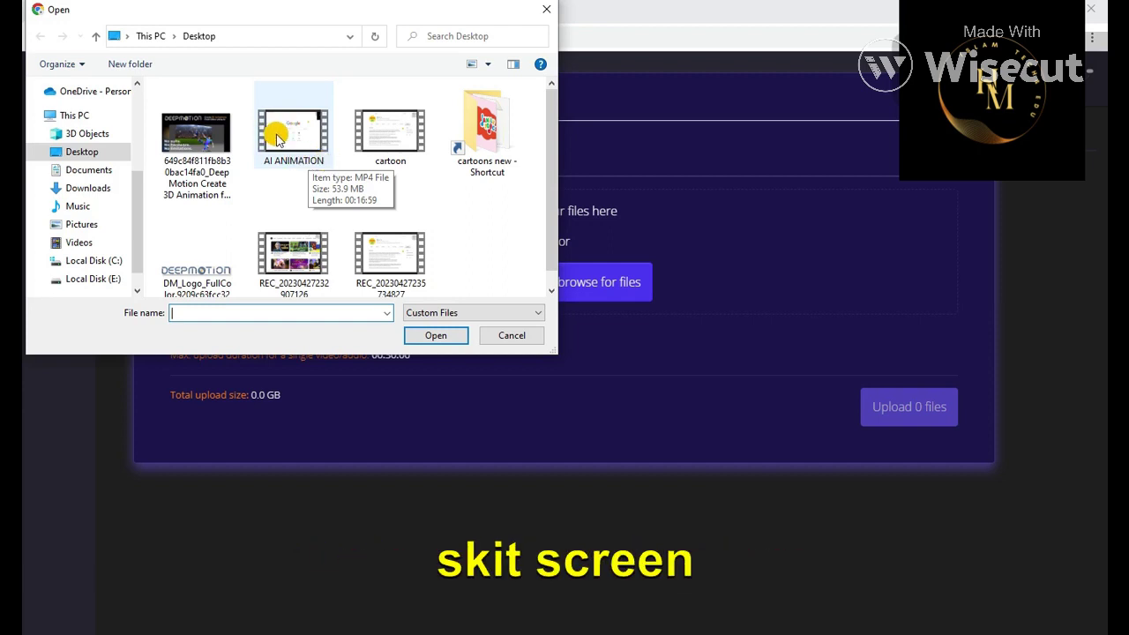
{"action": "double_click", "coordinate": [277, 139]}
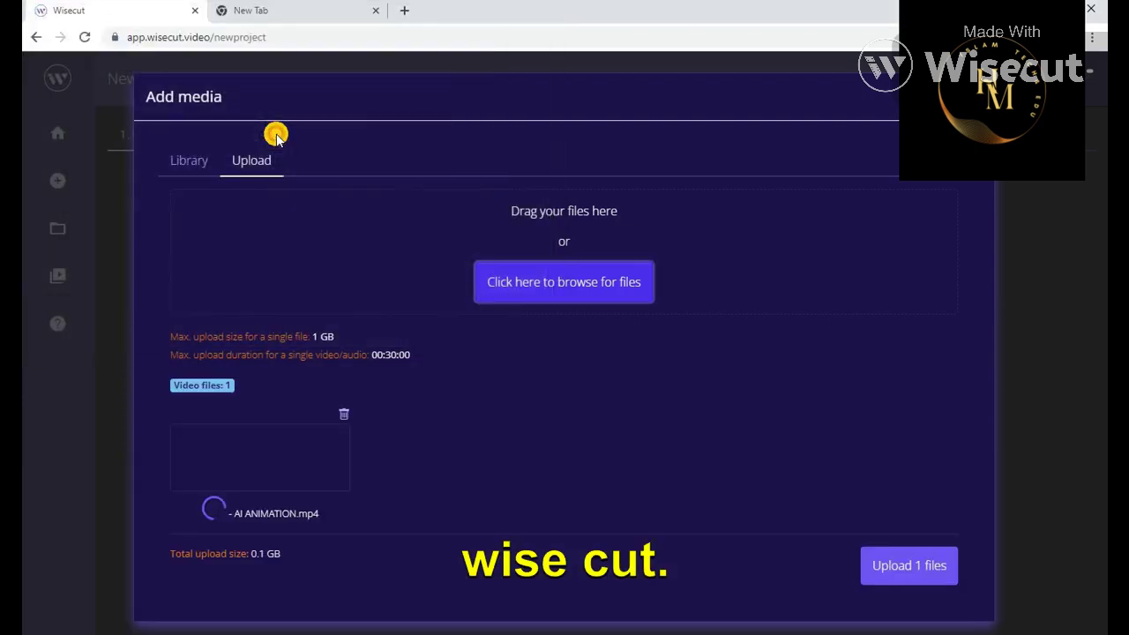
{"action": "left_click", "coordinate": [922, 563]}
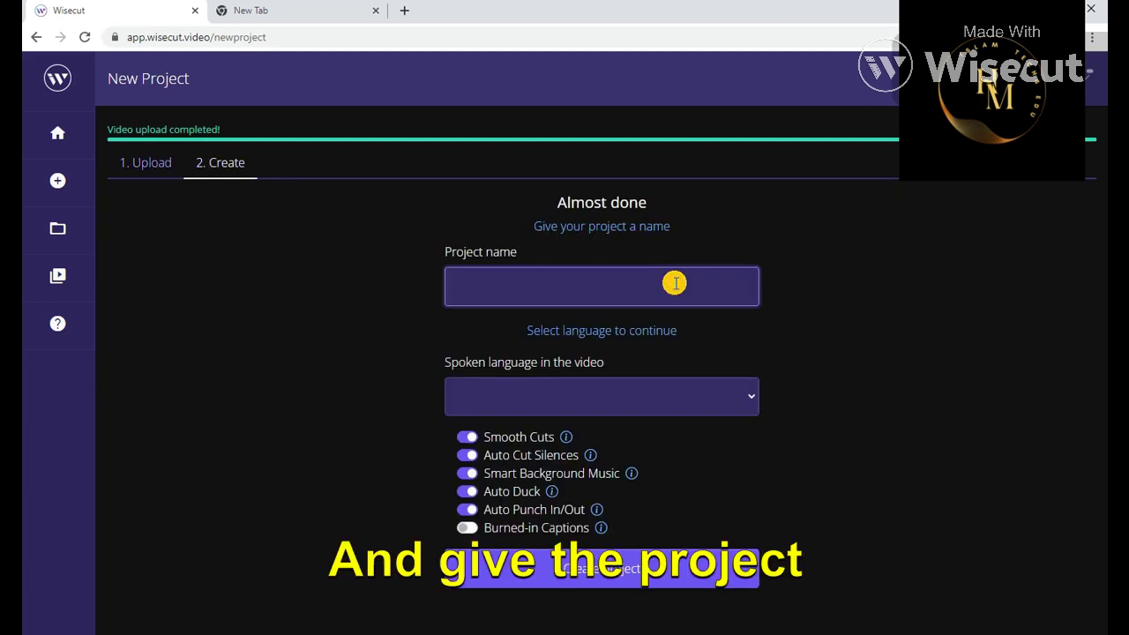
Name the project 'hammadaivideo', choose English spoken language, disable Smart Background Music, and create it
{"action": "type", "text": "hammada"}
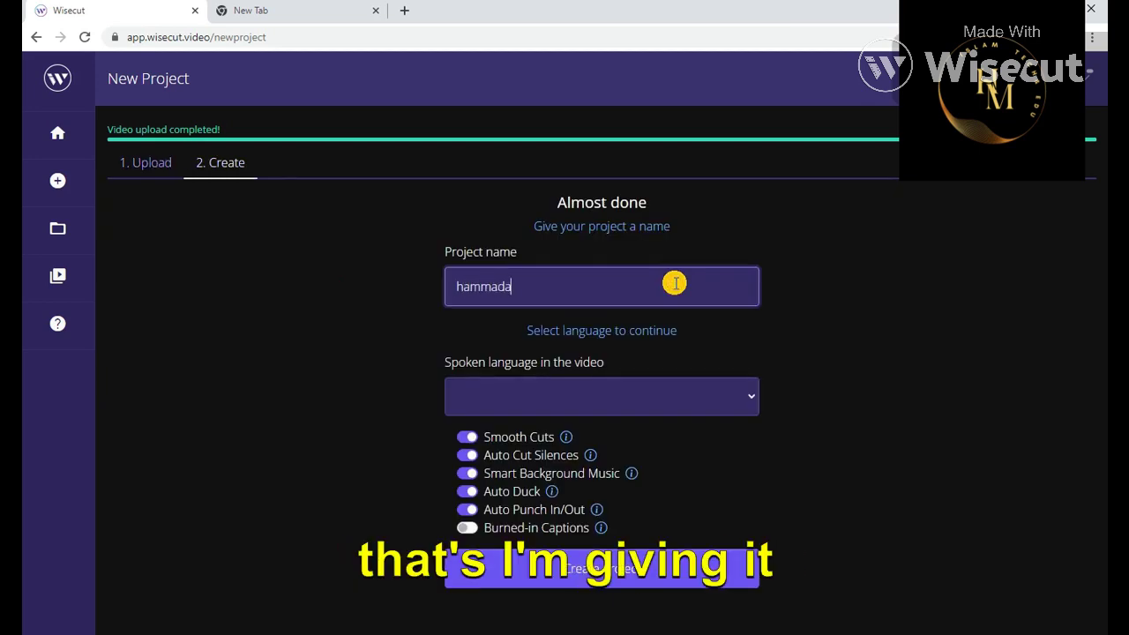
{"action": "type", "text": "ivideo"}
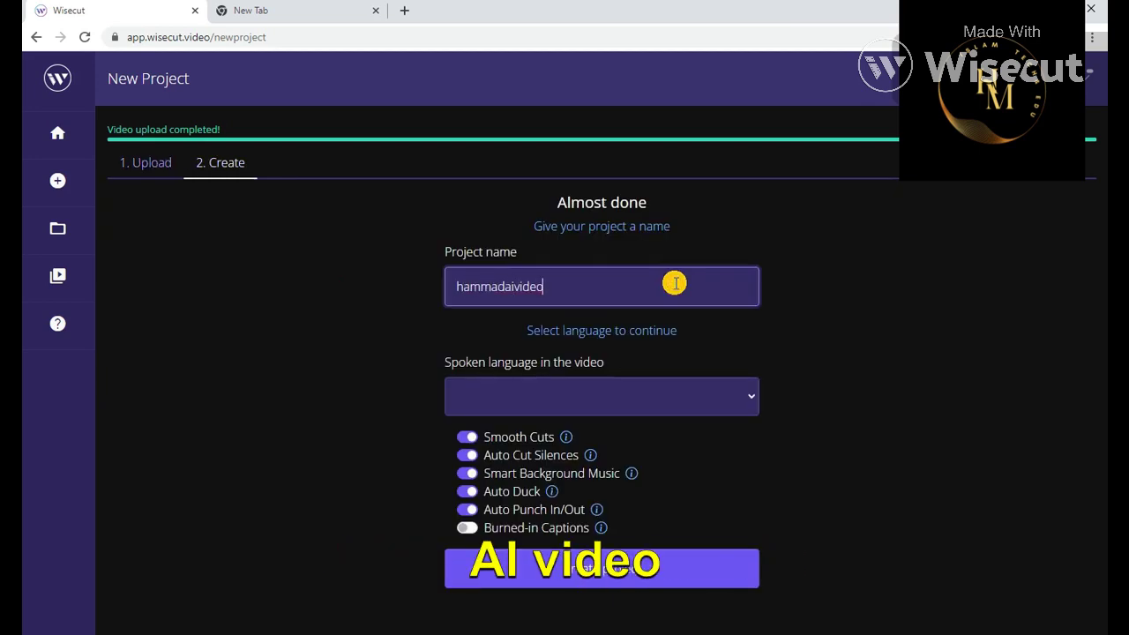
{"action": "left_click", "coordinate": [697, 396]}
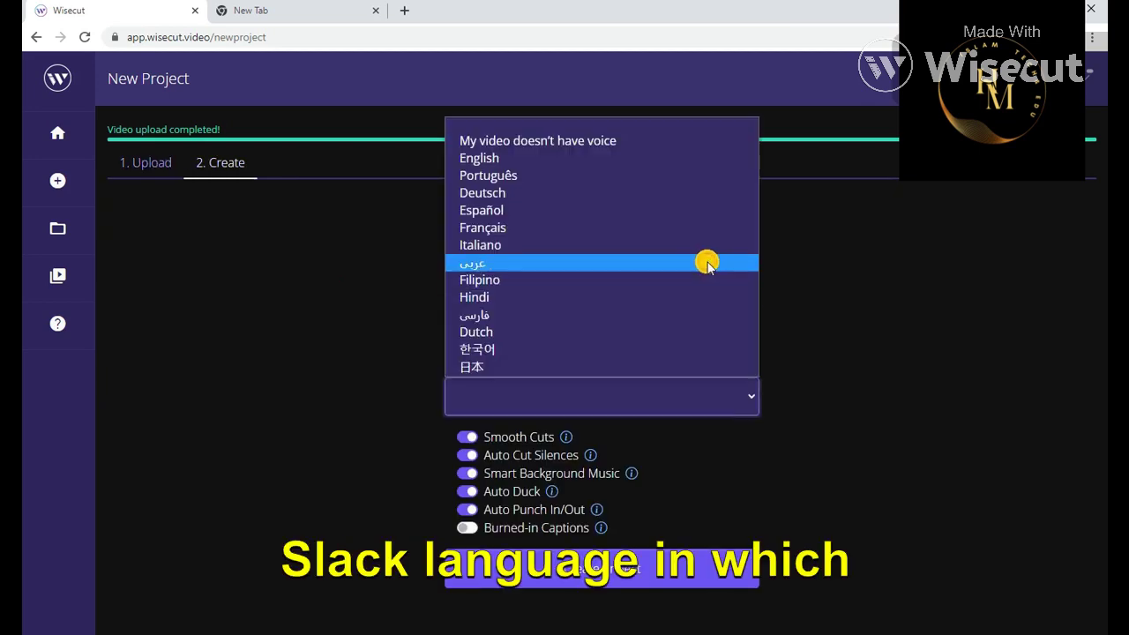
{"action": "left_click", "coordinate": [614, 159]}
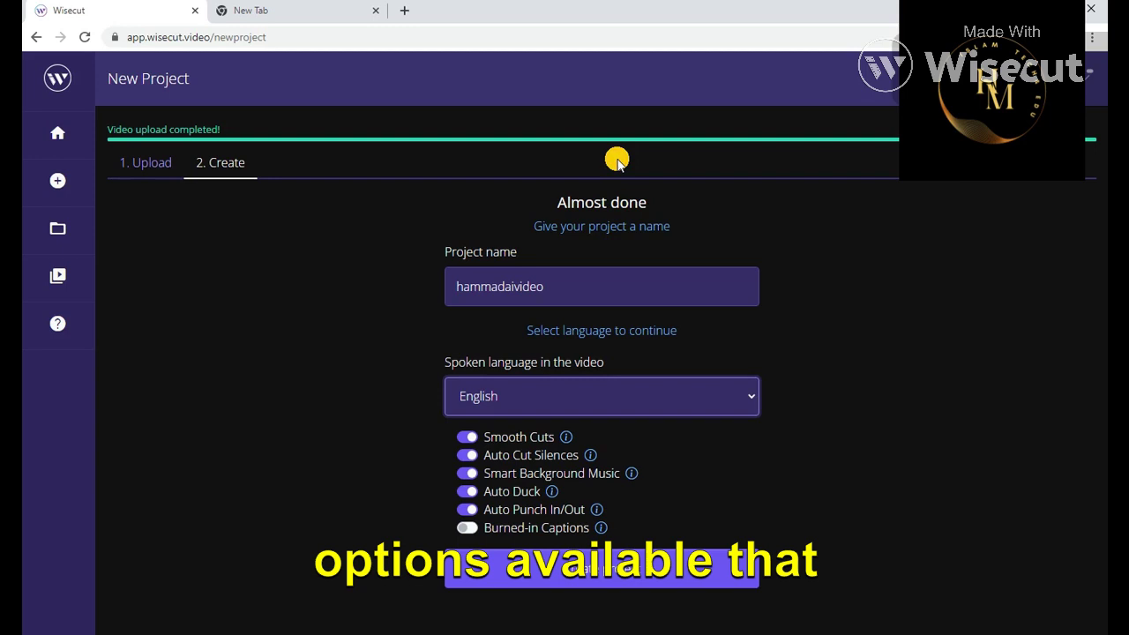
{"action": "left_click", "coordinate": [464, 476]}
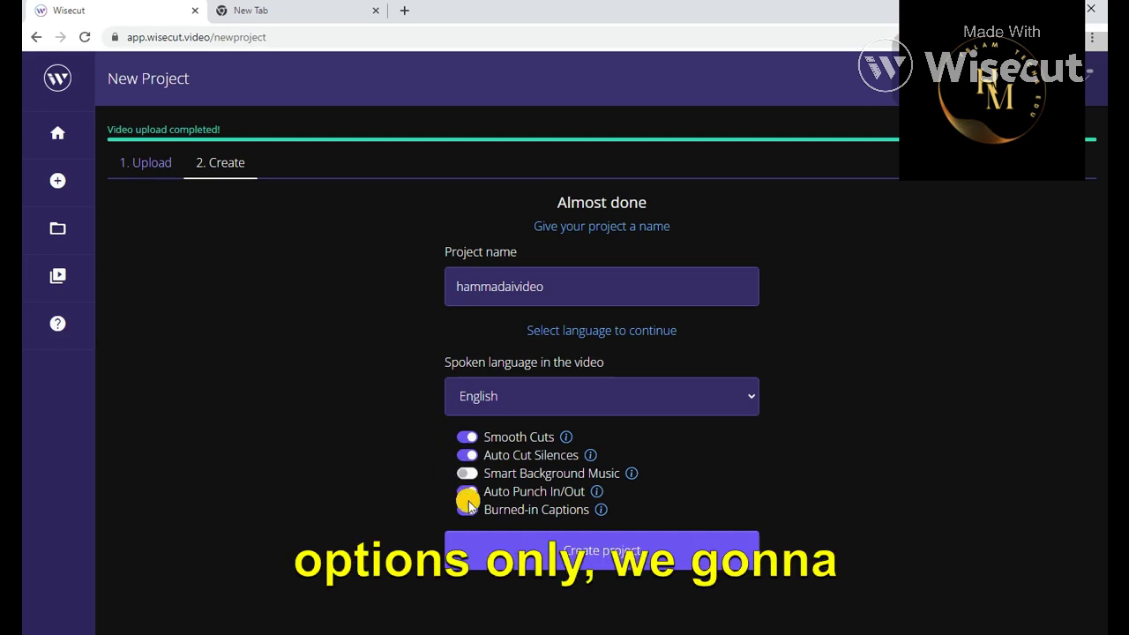
{"action": "left_click", "coordinate": [533, 555]}
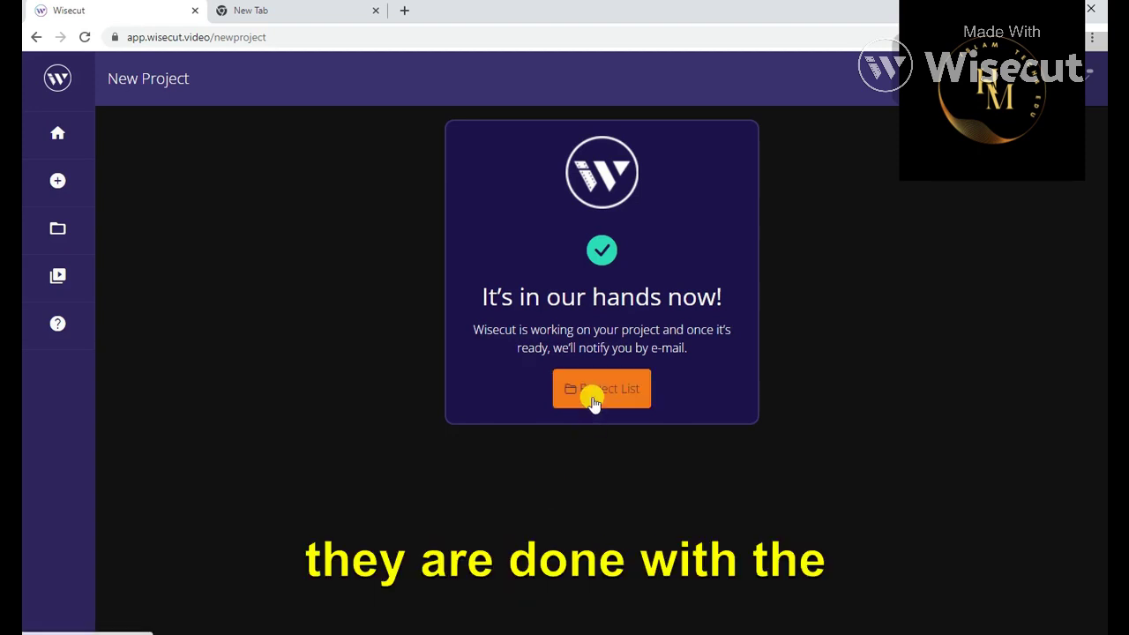
Open hammadaivideo from the home page's Open Latest Project card
{"action": "left_click", "coordinate": [593, 401]}
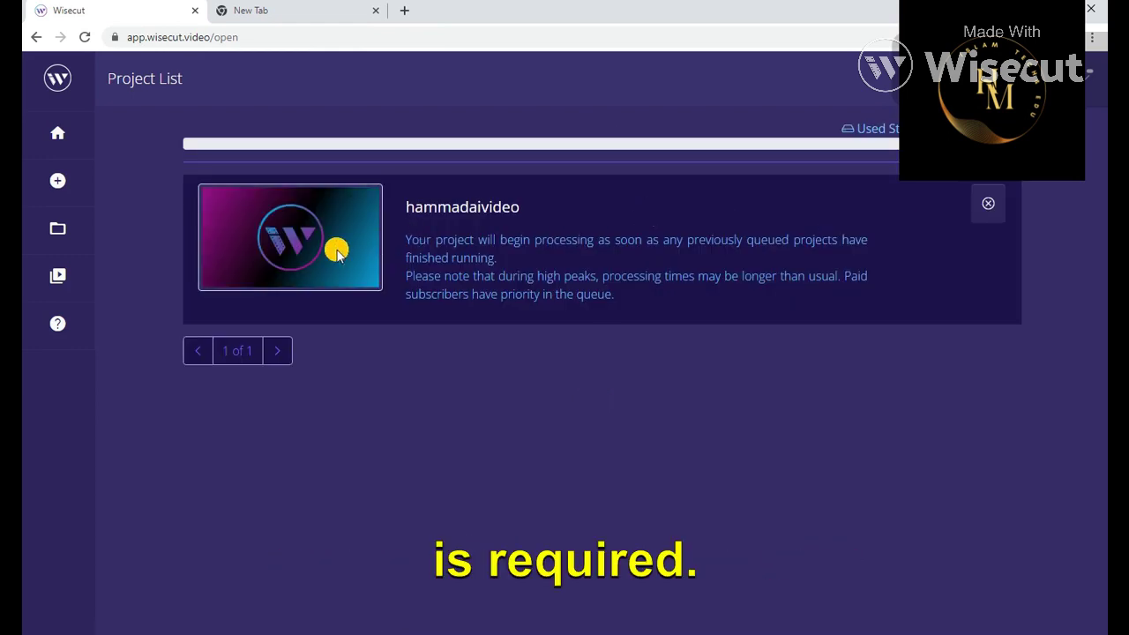
{"action": "left_click", "coordinate": [65, 134]}
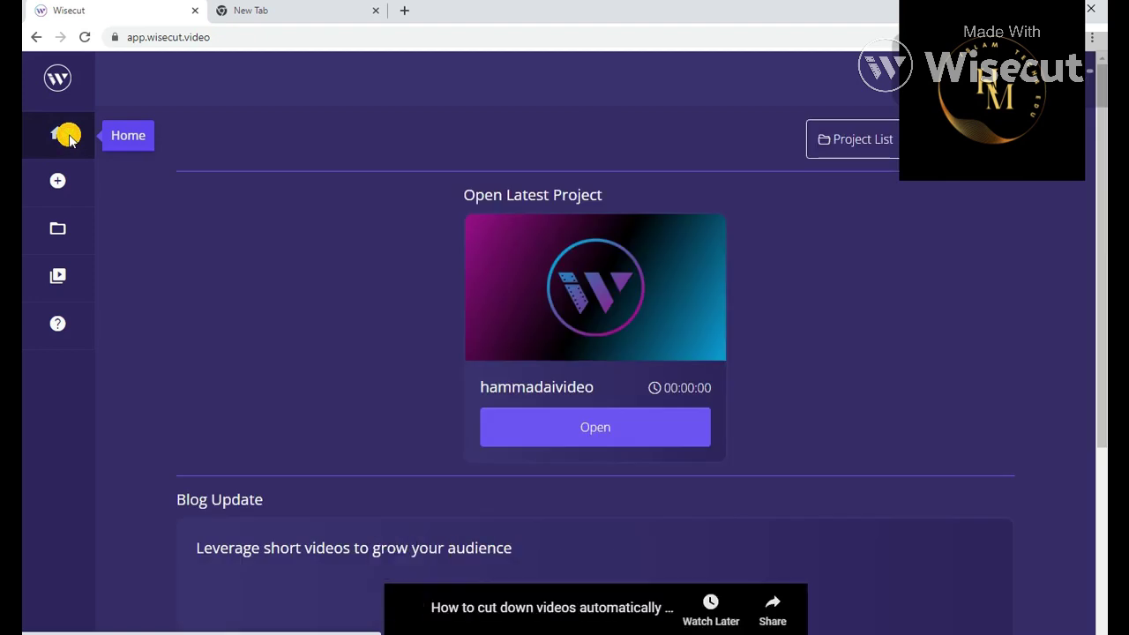
{"action": "left_click", "coordinate": [529, 424]}
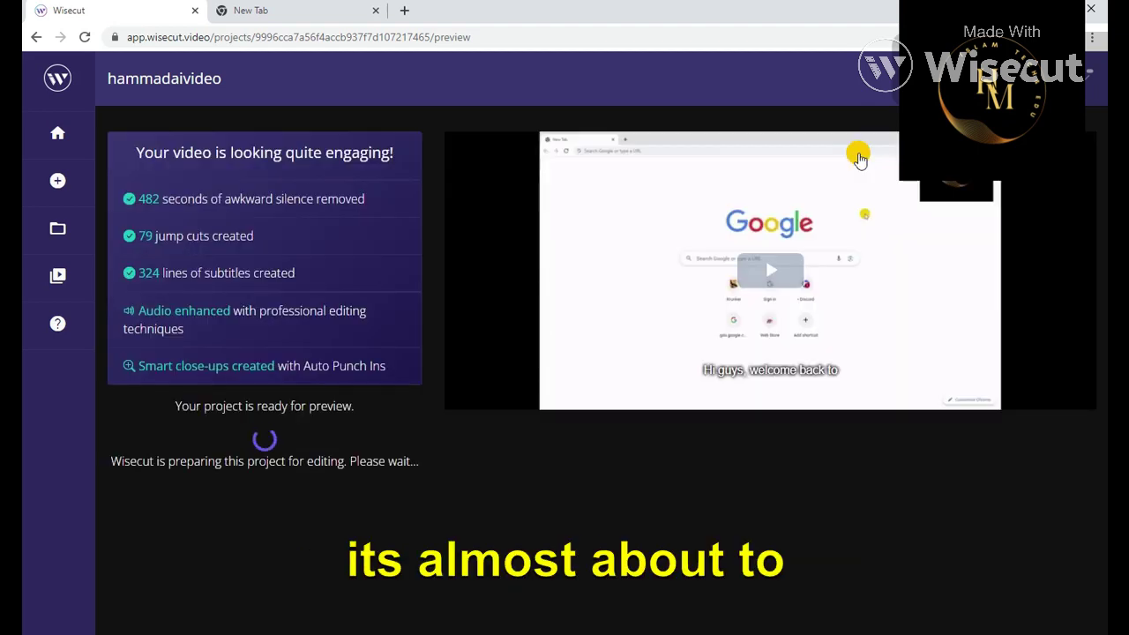
Play the edited hammadaivideo preview and lower the playback volume
{"action": "left_click", "coordinate": [764, 277]}
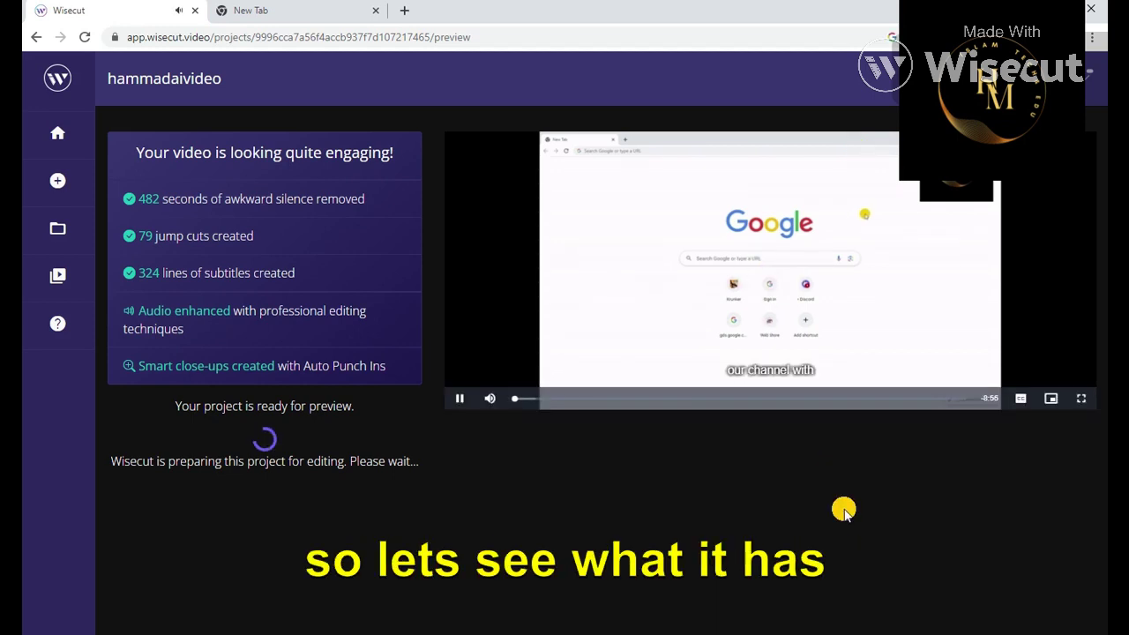
{"action": "key", "text": "XF86AudioRaiseVolume"}
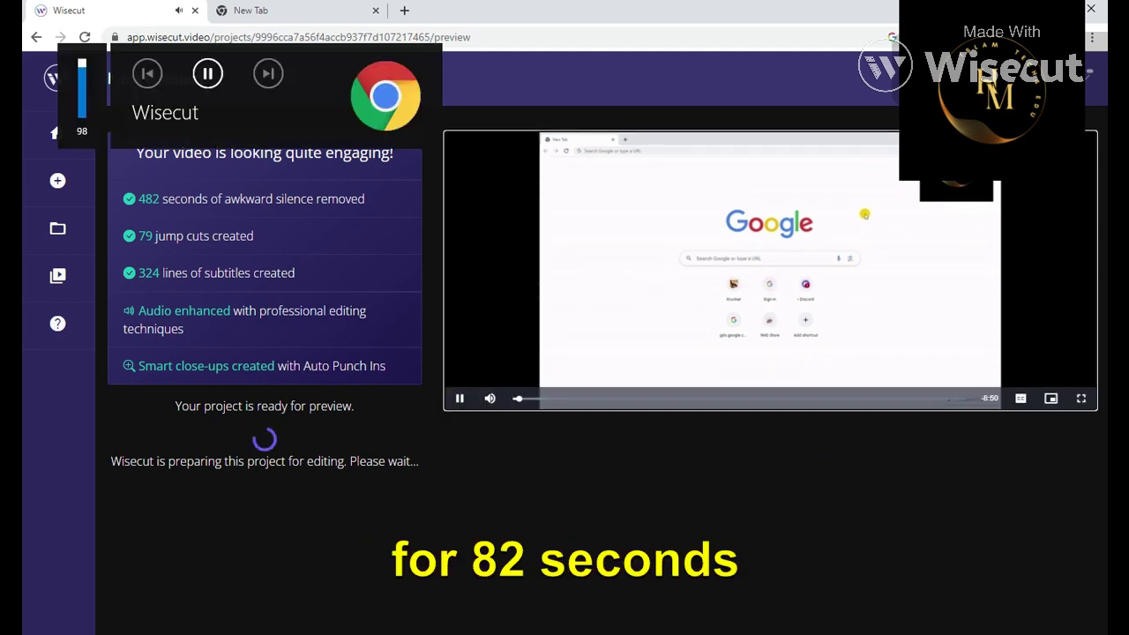
{"action": "key", "text": "XF86AudioLowerVolume"}
{"action": "key", "text": "XF86AudioLowerVolume"}
{"action": "key", "text": "XF86AudioLowerVolume"}
{"action": "key", "text": "XF86AudioLowerVolume"}
{"action": "key", "text": "XF86AudioLowerVolume"}
{"action": "key", "text": "XF86AudioLowerVolume"}
{"action": "key", "text": "XF86AudioLowerVolume"}
{"action": "key", "text": "XF86AudioLowerVolume"}
{"action": "key", "text": "XF86AudioLowerVolume"}
{"action": "key", "text": "XF86AudioLowerVolume"}
{"action": "key", "text": "XF86AudioLowerVolume"}
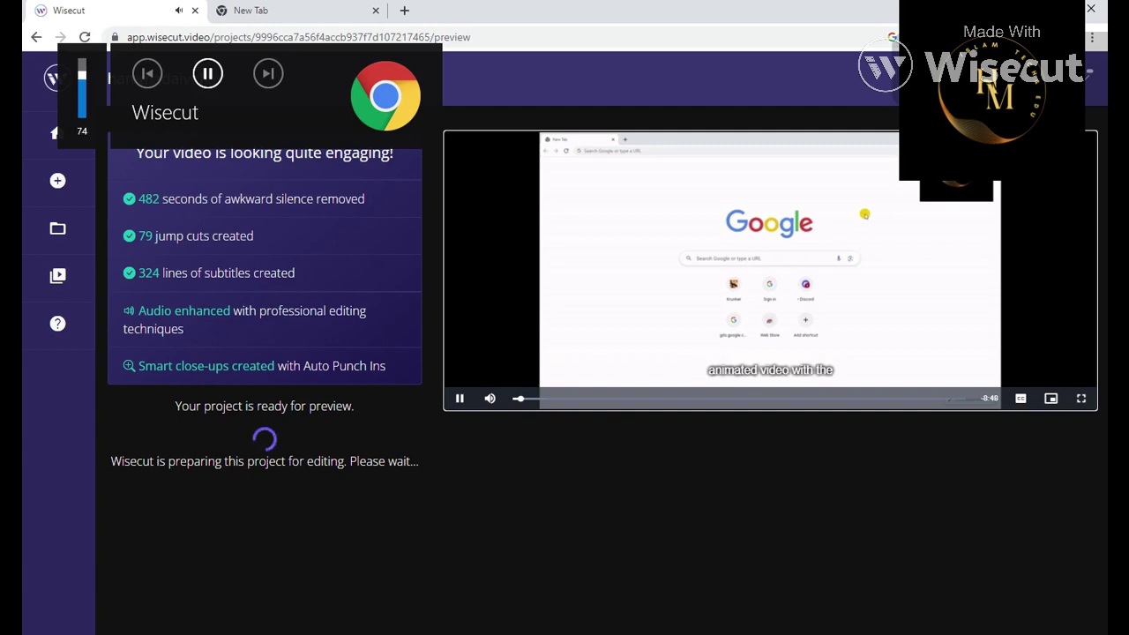
Highlight the summary lines: 482 seconds of silence removed, 324 subtitle lines, Audio enhanced, Smart close-ups
{"action": "left_click_drag", "start_coordinate": [136, 198], "coordinate": [366, 202]}
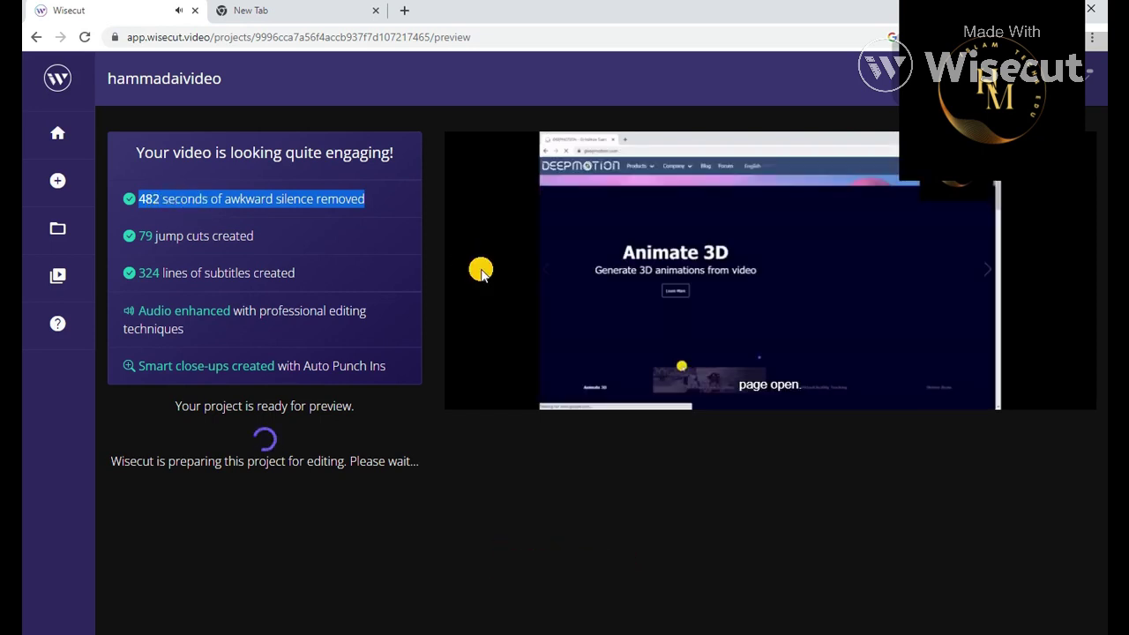
{"action": "mouse_move", "coordinate": [480, 272]}
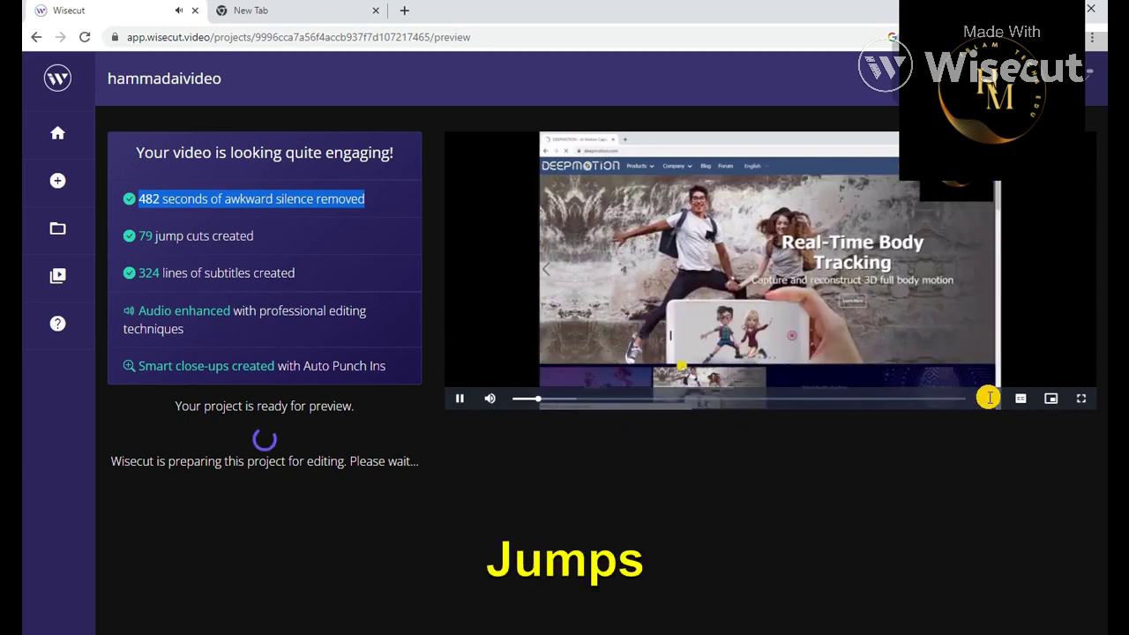
{"action": "left_click", "coordinate": [983, 397]}
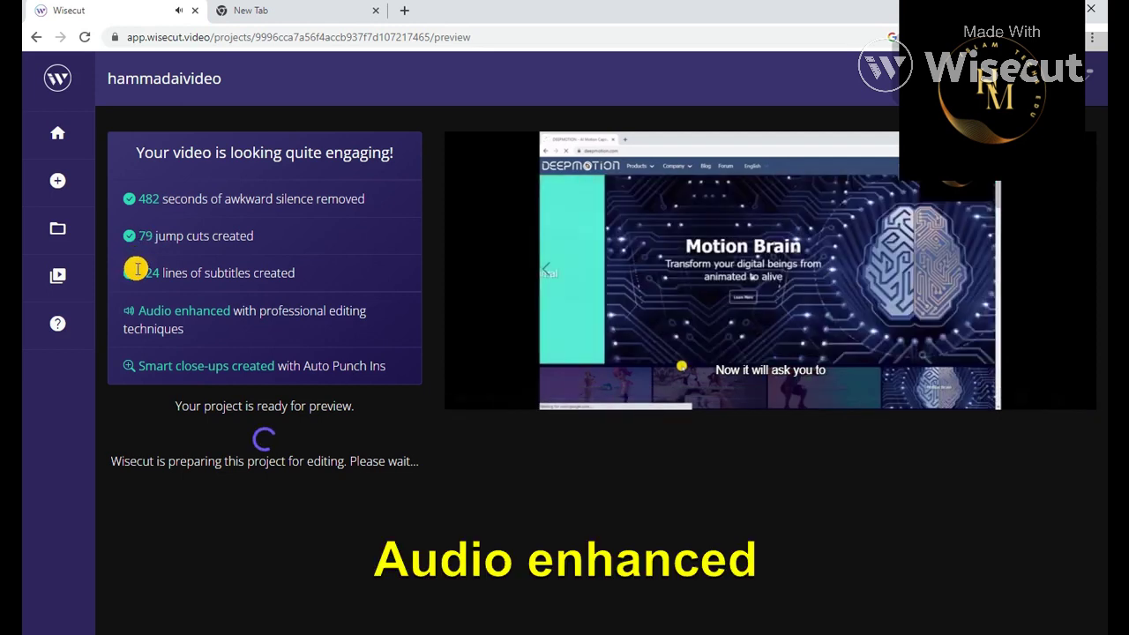
{"action": "left_click_drag", "start_coordinate": [139, 272], "coordinate": [301, 278]}
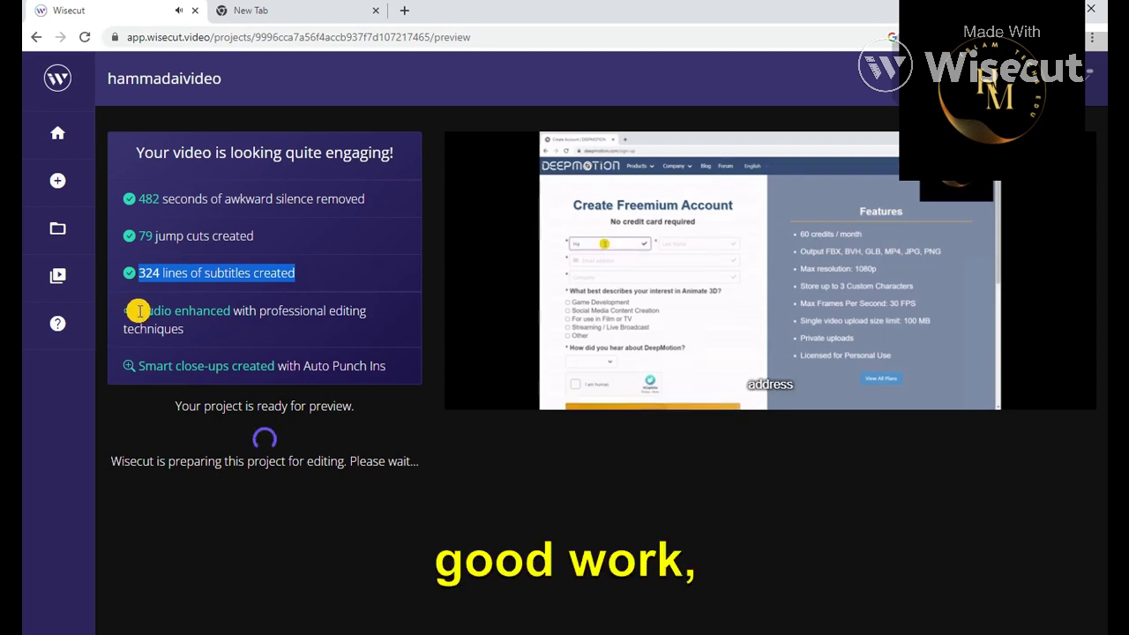
{"action": "left_click_drag", "start_coordinate": [139, 310], "coordinate": [369, 325]}
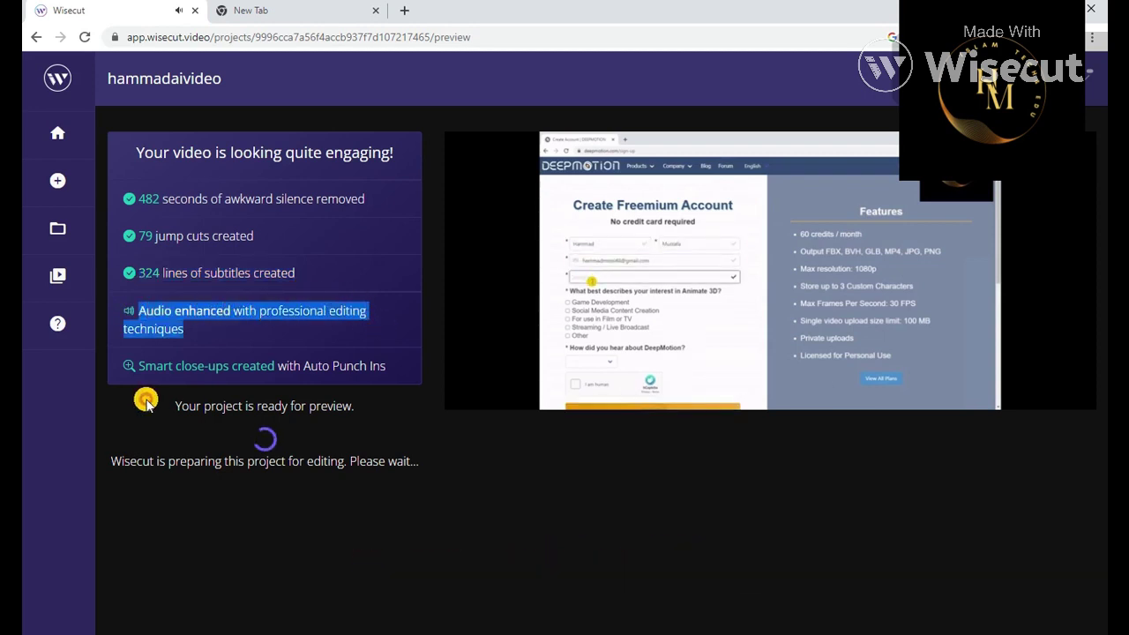
{"action": "left_click_drag", "start_coordinate": [137, 365], "coordinate": [394, 374]}
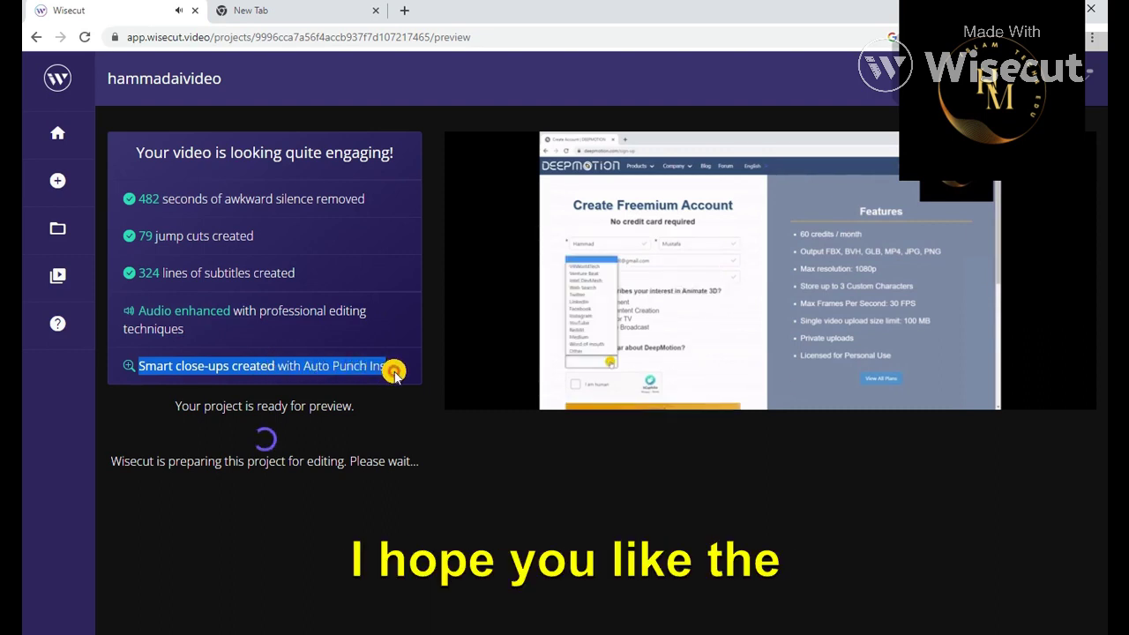
{"action": "left_click", "coordinate": [597, 451]}
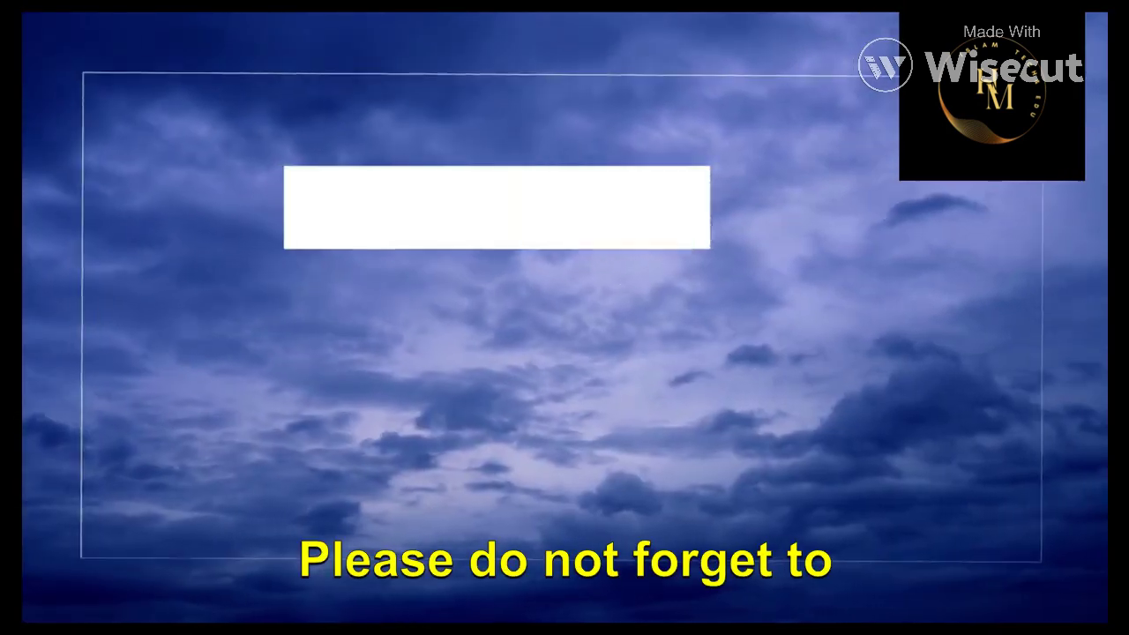